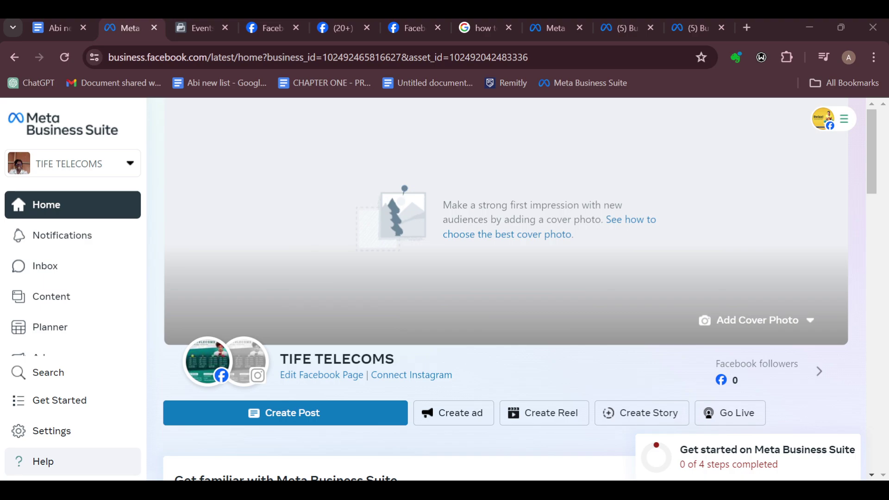
{"action": "scroll", "coordinate": [507, 278], "scroll_direction": "down", "scroll_amount": 4}
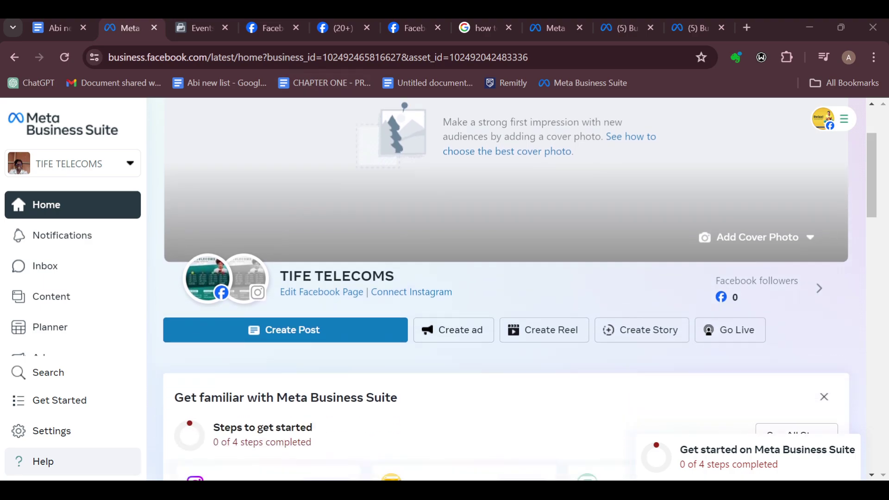
{"action": "scroll", "coordinate": [506, 278], "scroll_direction": "down", "scroll_amount": 4}
{"action": "scroll", "coordinate": [505, 279], "scroll_direction": "down", "scroll_amount": 4}
{"action": "scroll", "coordinate": [506, 278], "scroll_direction": "down", "scroll_amount": 1}
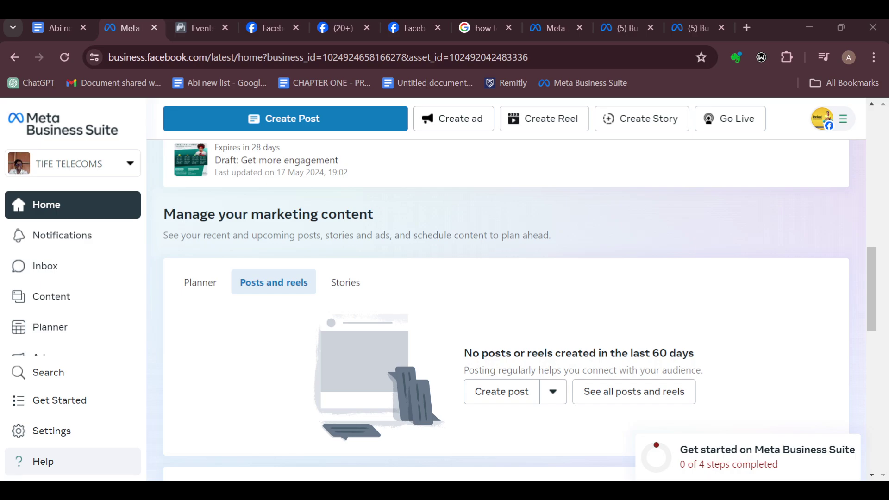
{"action": "scroll", "coordinate": [506, 278], "scroll_direction": "down", "scroll_amount": 3}
{"action": "scroll", "coordinate": [506, 278], "scroll_direction": "down", "scroll_amount": 3}
{"action": "scroll", "coordinate": [506, 279], "scroll_direction": "down", "scroll_amount": 3}
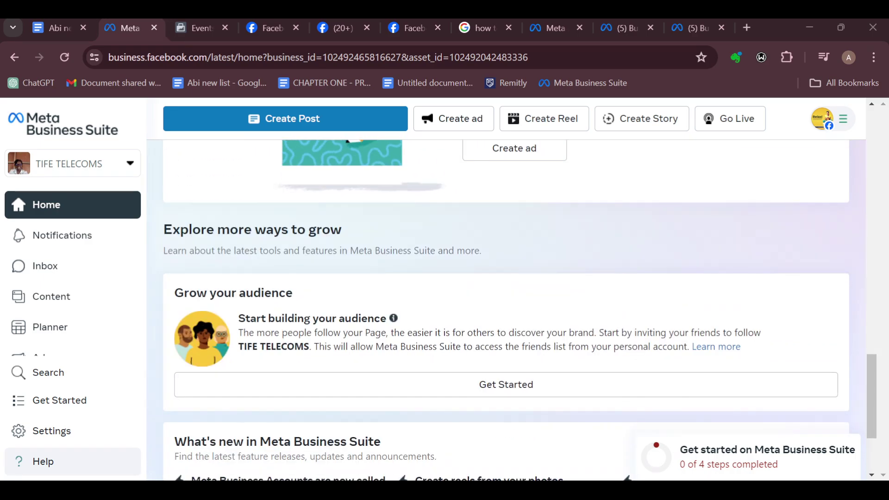
{"action": "scroll", "coordinate": [506, 278], "scroll_direction": "down", "scroll_amount": 2}
{"action": "scroll", "coordinate": [506, 278], "scroll_direction": "up", "scroll_amount": 5}
{"action": "scroll", "coordinate": [506, 277], "scroll_direction": "up", "scroll_amount": 5}
{"action": "scroll", "coordinate": [506, 278], "scroll_direction": "up", "scroll_amount": 5}
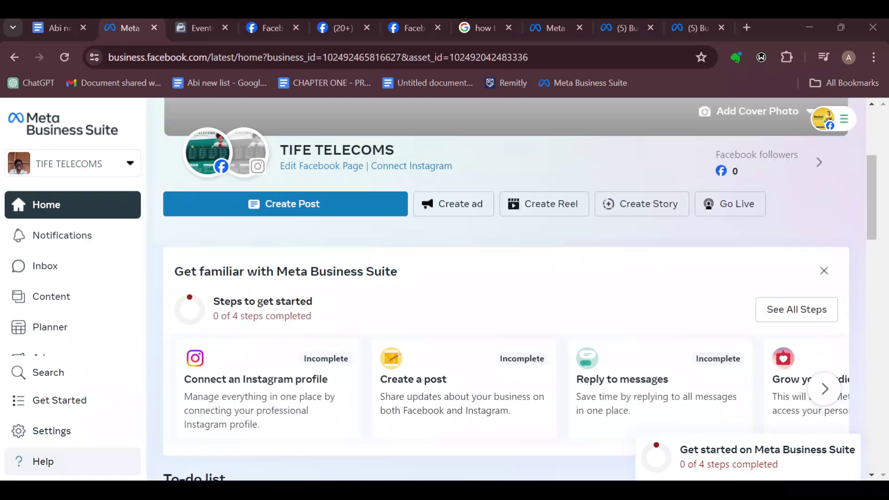
{"action": "scroll", "coordinate": [507, 278], "scroll_direction": "up", "scroll_amount": 3}
{"action": "scroll", "coordinate": [506, 278], "scroll_direction": "down", "scroll_amount": 4}
{"action": "scroll", "coordinate": [506, 278], "scroll_direction": "down", "scroll_amount": 2}
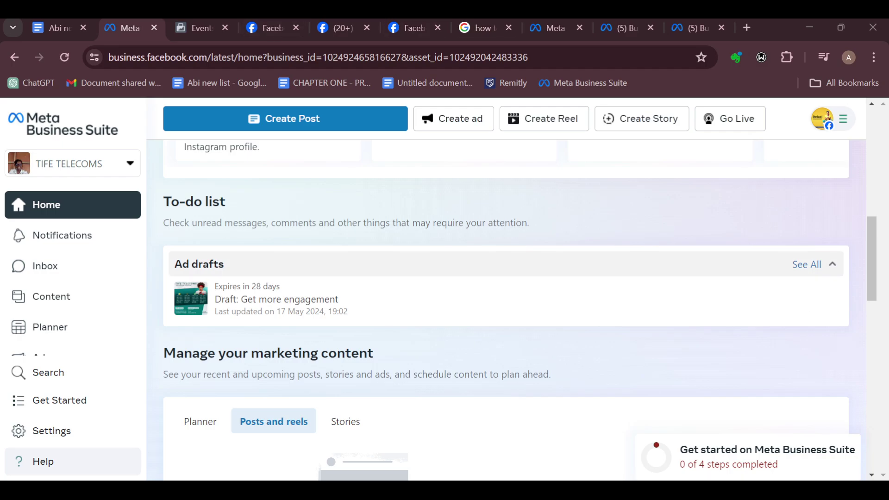
{"action": "scroll", "coordinate": [505, 299], "scroll_direction": "up", "scroll_amount": 3}
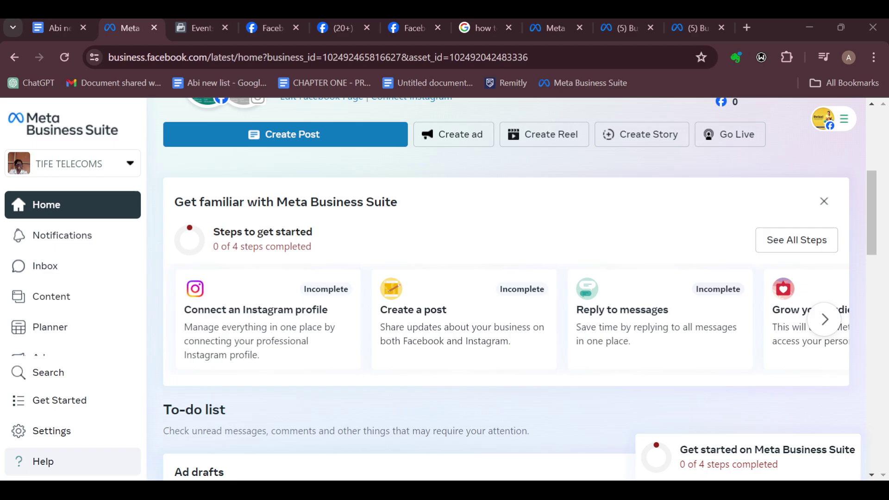
- Check the People settings list showing two full-control users, then return to the TIFE TELECOMS home page
{"action": "left_click", "coordinate": [51, 431]}
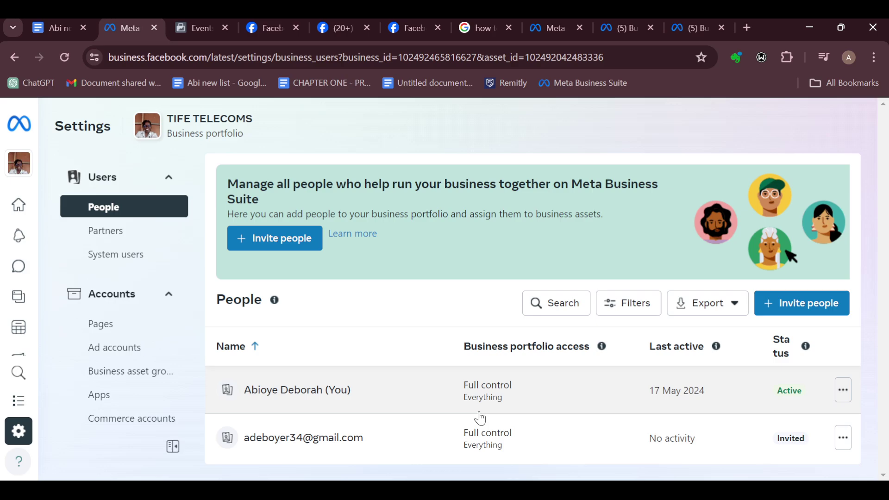
{"action": "left_click", "coordinate": [34, 203]}
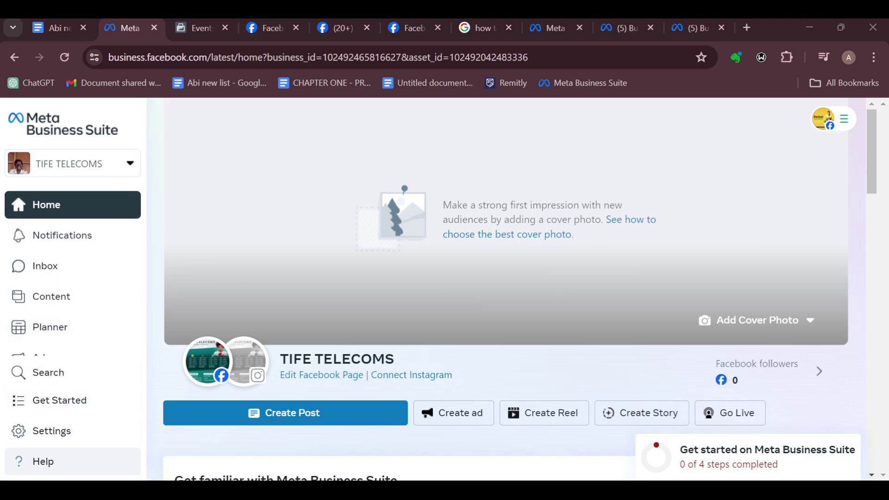
{"action": "scroll", "coordinate": [506, 278], "scroll_direction": "down", "scroll_amount": 2}
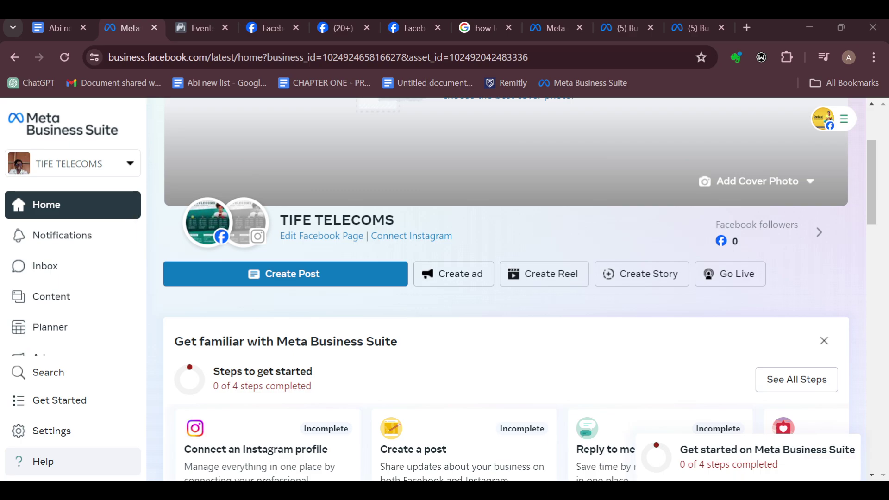
{"action": "scroll", "coordinate": [506, 313], "scroll_direction": "down", "scroll_amount": 4}
{"action": "scroll", "coordinate": [506, 313], "scroll_direction": "down", "scroll_amount": 4}
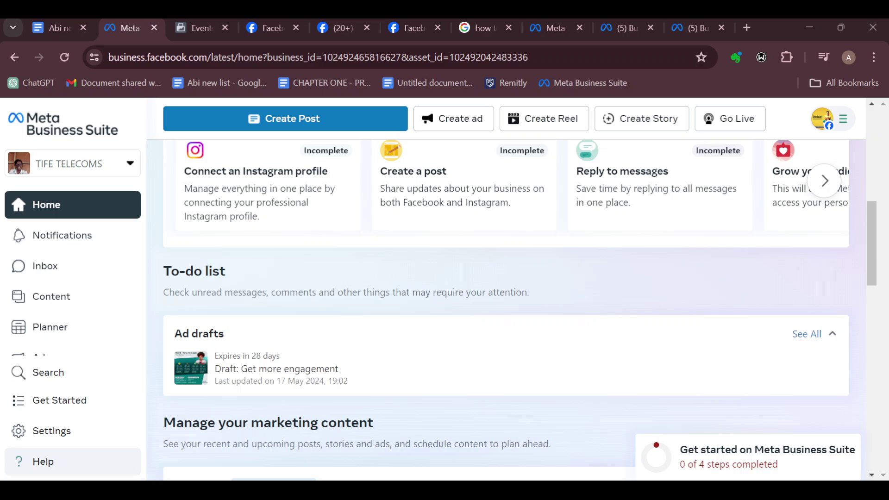
{"action": "scroll", "coordinate": [507, 313], "scroll_direction": "down", "scroll_amount": 2}
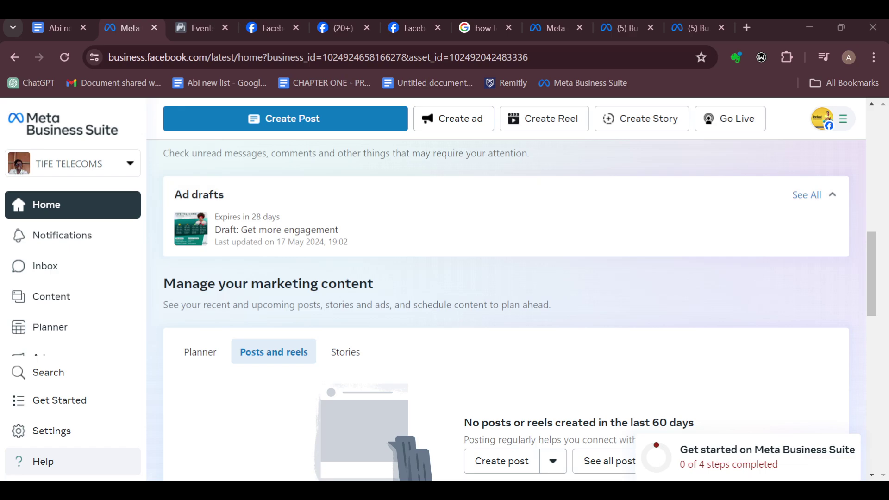
{"action": "scroll", "coordinate": [506, 313], "scroll_direction": "up", "scroll_amount": 6}
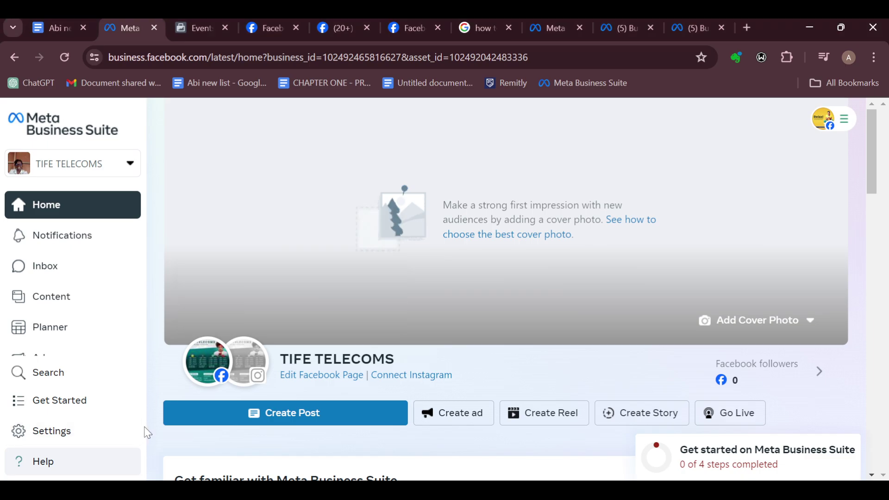
- Search Google for 'meta business support home' in a new browser tab
{"action": "left_click", "coordinate": [749, 27]}
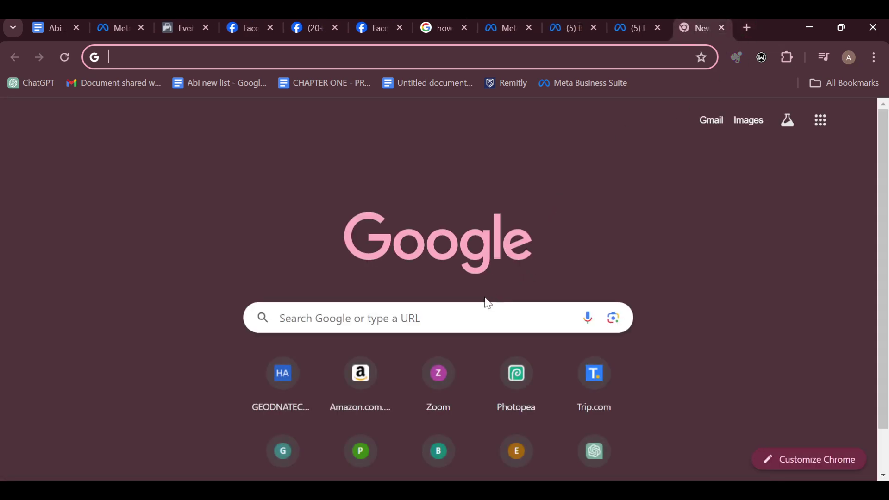
{"action": "left_click", "coordinate": [479, 318]}
{"action": "left_click", "coordinate": [463, 350]}
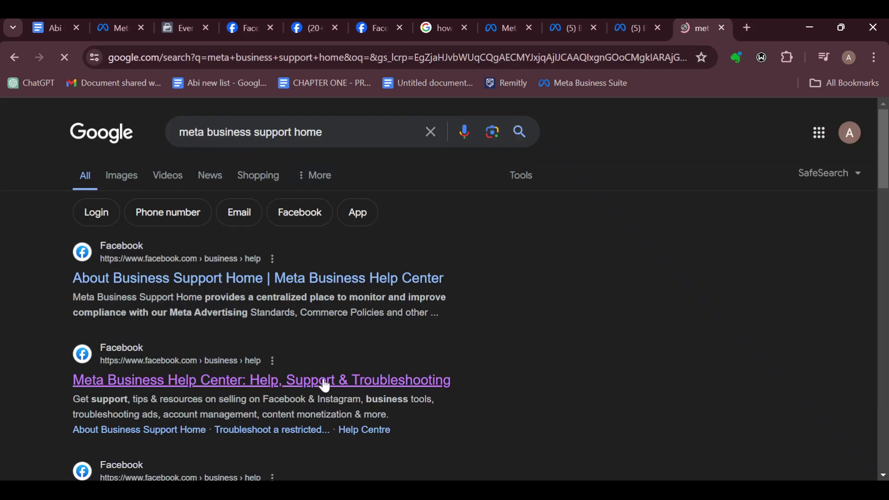
- Open the 'Meta Business Help Center: Help, Support & Troubleshooting' search result
{"action": "left_click", "coordinate": [324, 383]}
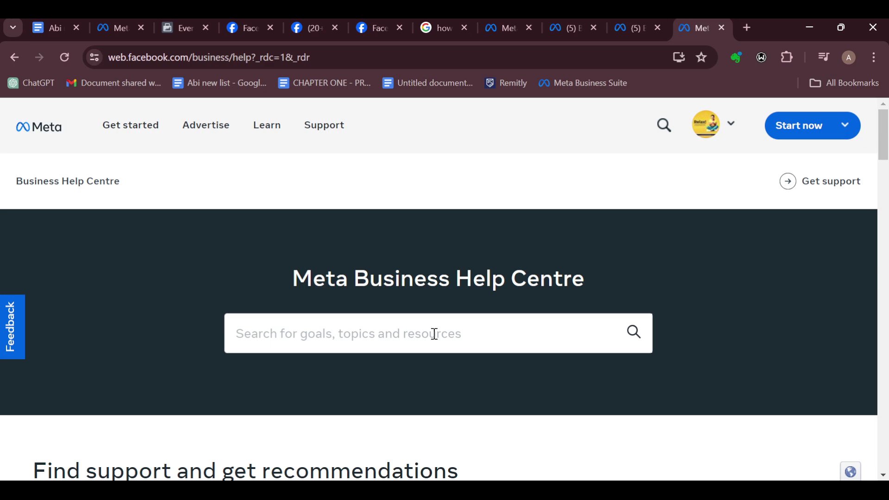
- Switch back to the Meta Business Suite TIFE TELECOMS home dashboard tab
{"action": "left_click", "coordinate": [128, 33]}
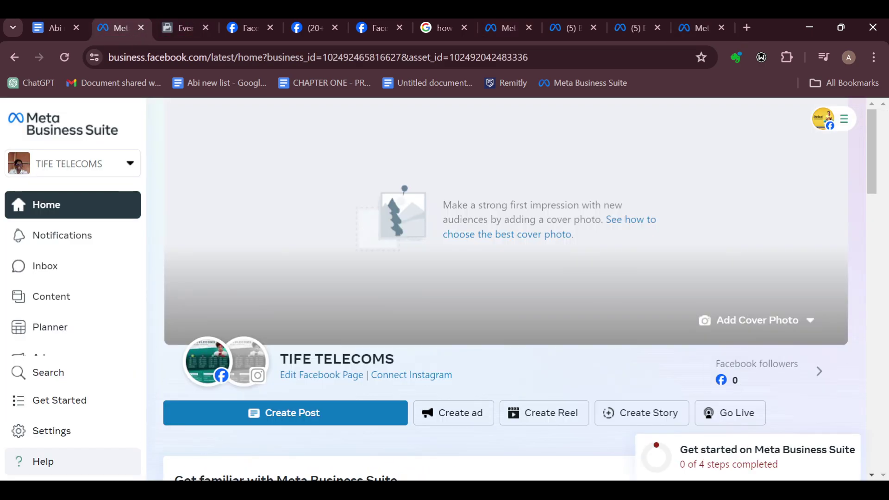